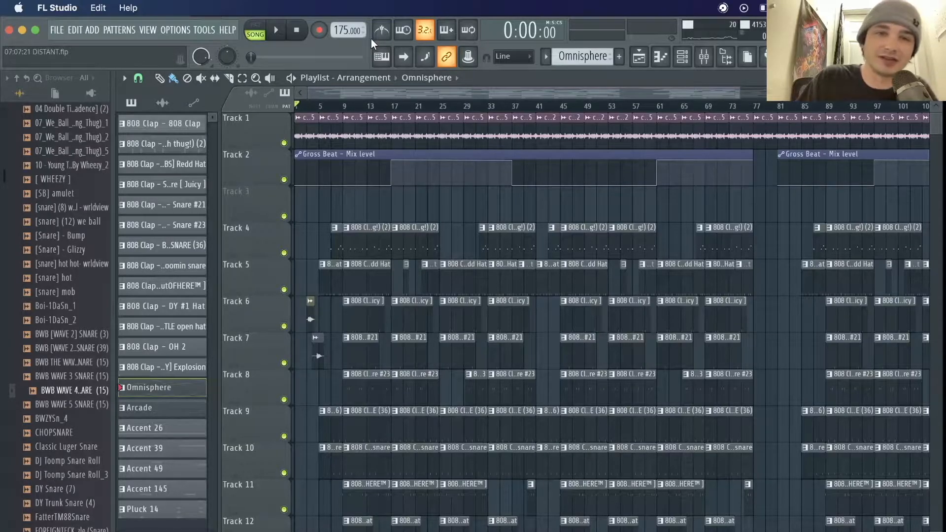
- Look over all the tracks of the playlist arrangement and its timeline
{"action": "scroll", "coordinate": [597, 240], "scroll_direction": "down", "scroll_amount": 4}
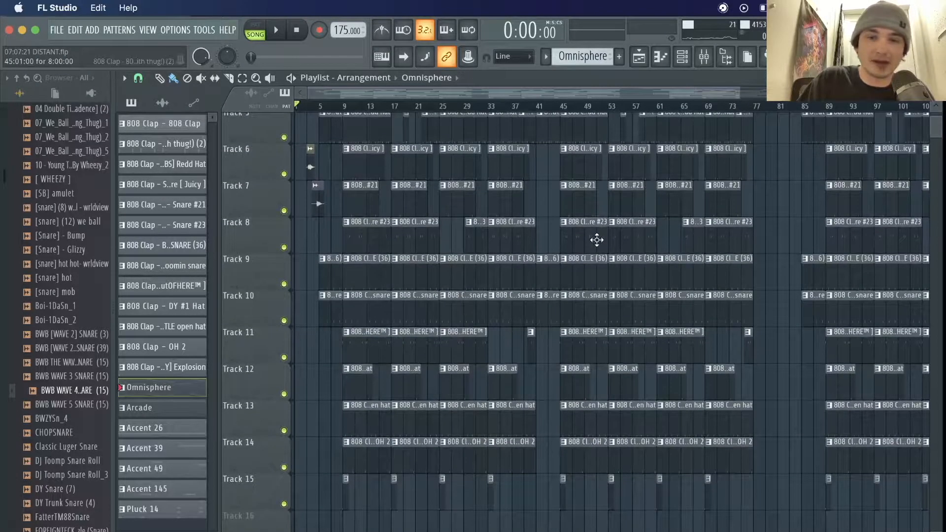
{"action": "scroll", "coordinate": [597, 240], "scroll_direction": "up", "scroll_amount": 4}
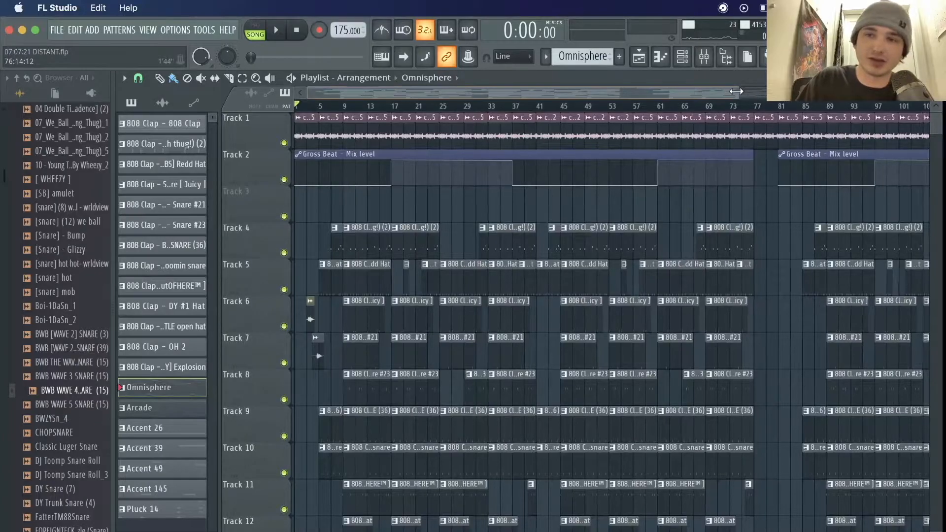
{"action": "left_click_drag", "start_coordinate": [737, 91], "coordinate": [788, 91]}
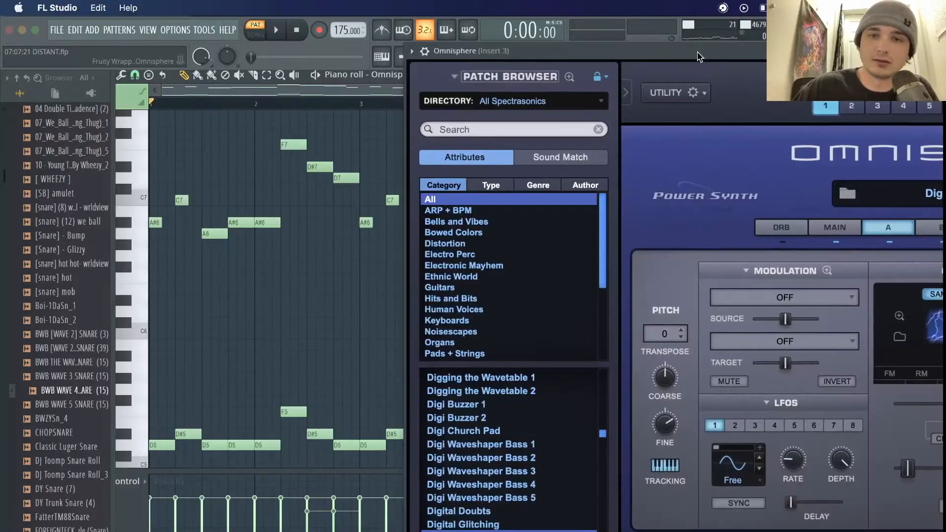
- Move the Omnisphere plugin window clear of the piano roll notes and play back the Omnisphere pattern
{"action": "left_click_drag", "start_coordinate": [698, 52], "coordinate": [458, 44]}
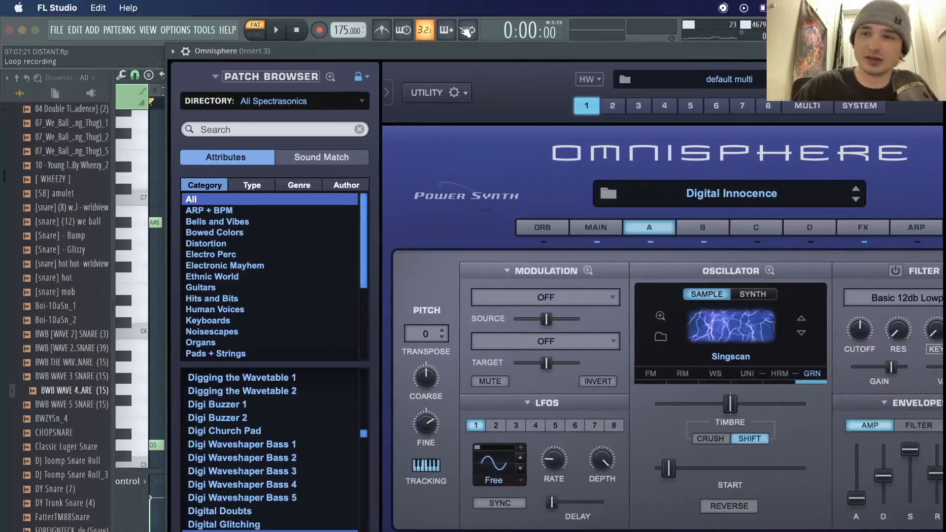
{"action": "left_click_drag", "start_coordinate": [454, 53], "coordinate": [892, 403]}
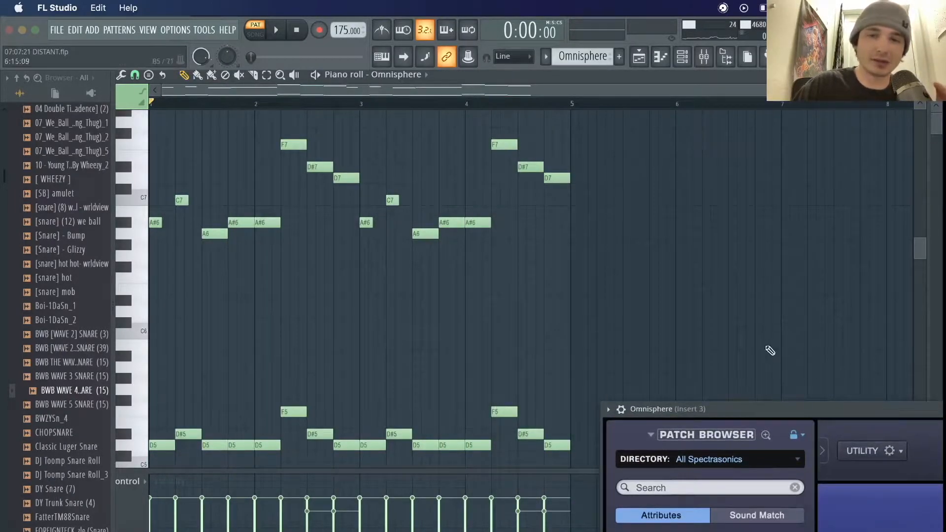
{"action": "key", "text": "space"}
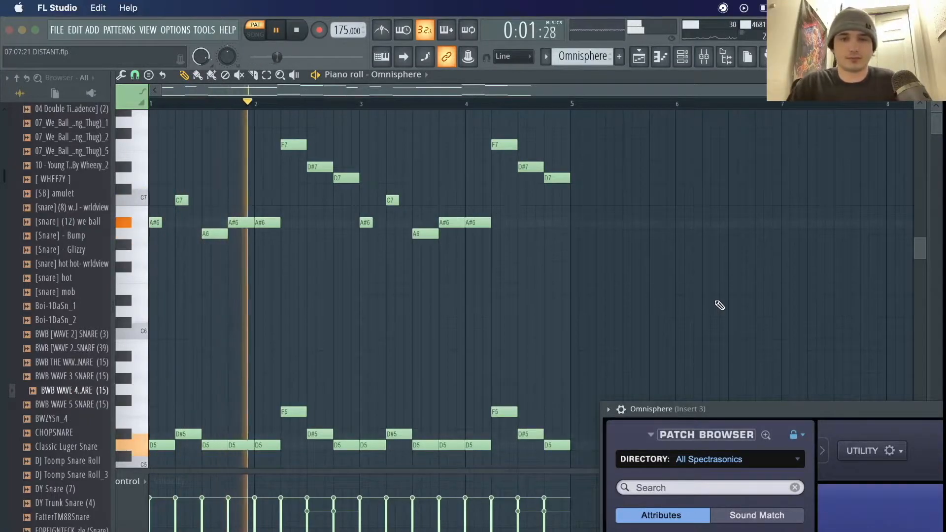
{"action": "scroll", "coordinate": [670, 286], "scroll_direction": "down", "scroll_amount": 1}
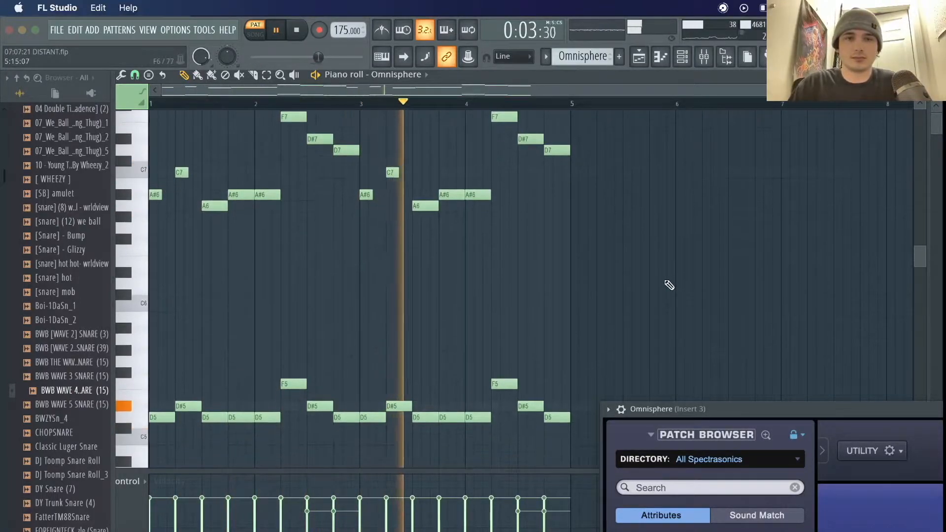
{"action": "key", "text": "space"}
{"action": "scroll", "coordinate": [393, 146], "scroll_direction": "up", "scroll_amount": 1}
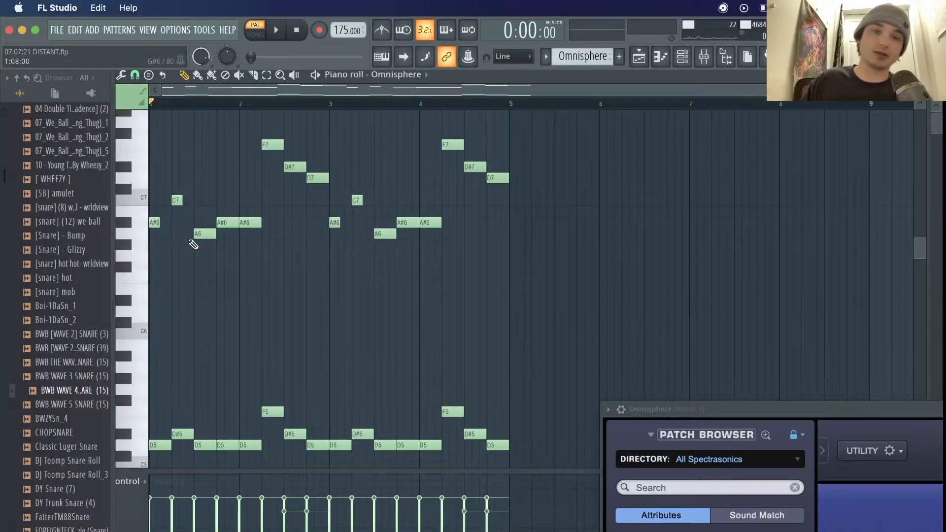
- Play back the Arcade pattern with its single long B5 note in the piano roll
{"action": "scroll", "coordinate": [296, 306], "scroll_direction": "down", "scroll_amount": 2}
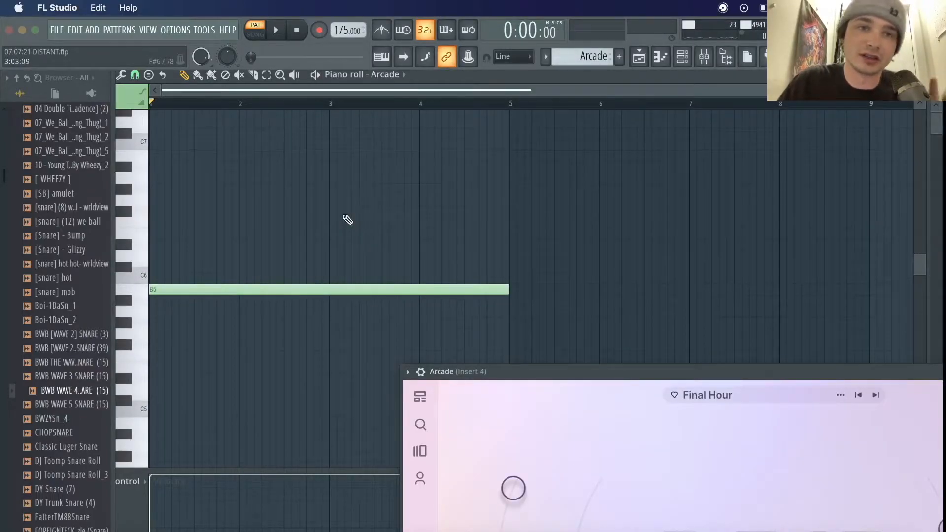
{"action": "key", "text": "space"}
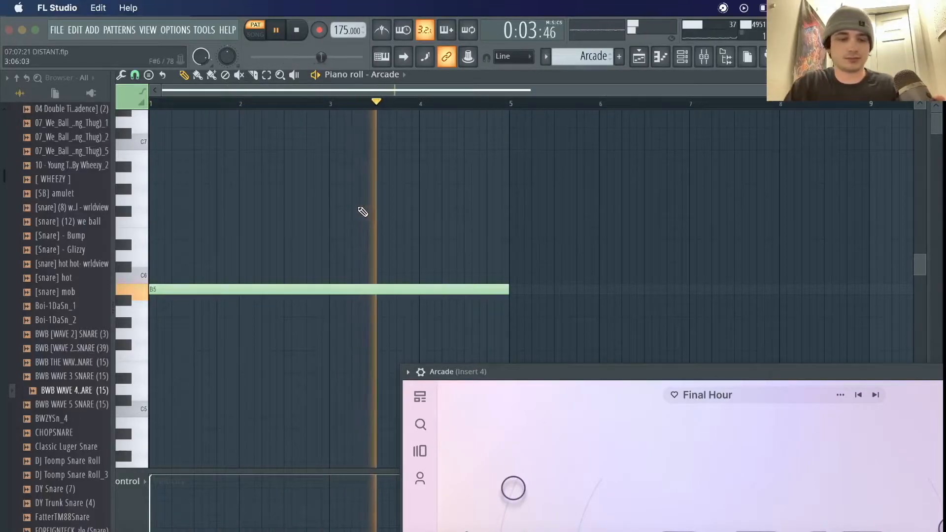
{"action": "key", "text": "space"}
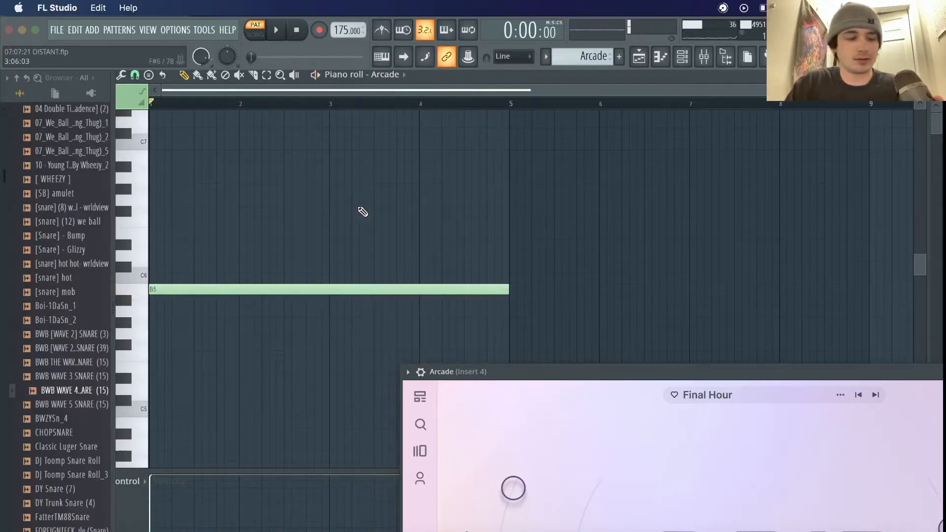
- Expand the 11 ODYSY folder in the sample browser to view its sound categories
{"action": "scroll", "coordinate": [423, 208], "scroll_direction": "down", "scroll_amount": 4}
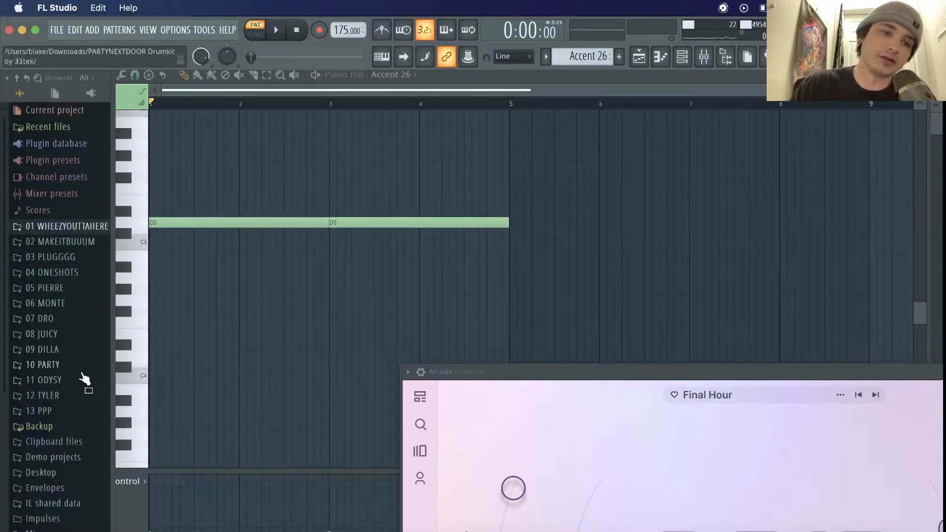
{"action": "left_click", "coordinate": [85, 380]}
{"action": "scroll", "coordinate": [67, 386], "scroll_direction": "down", "scroll_amount": 5}
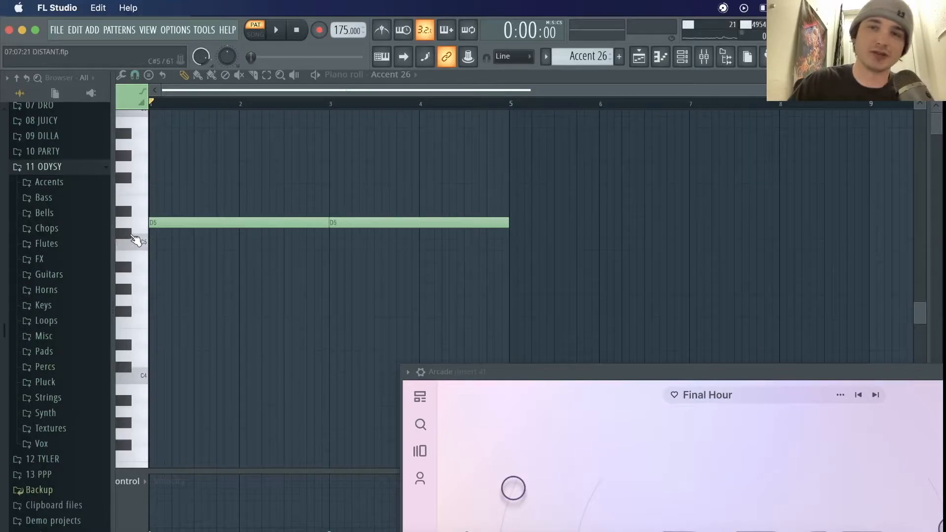
- Play back the Accent 26 pattern from its start and from bar 3, and return the playhead to bar 1
{"action": "key", "text": "space"}
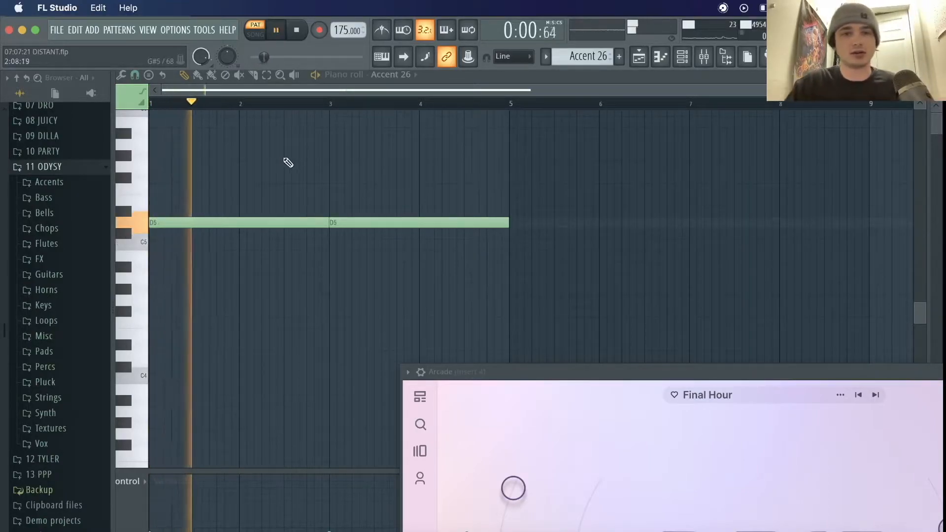
{"action": "left_click", "coordinate": [335, 105]}
{"action": "key", "text": "space"}
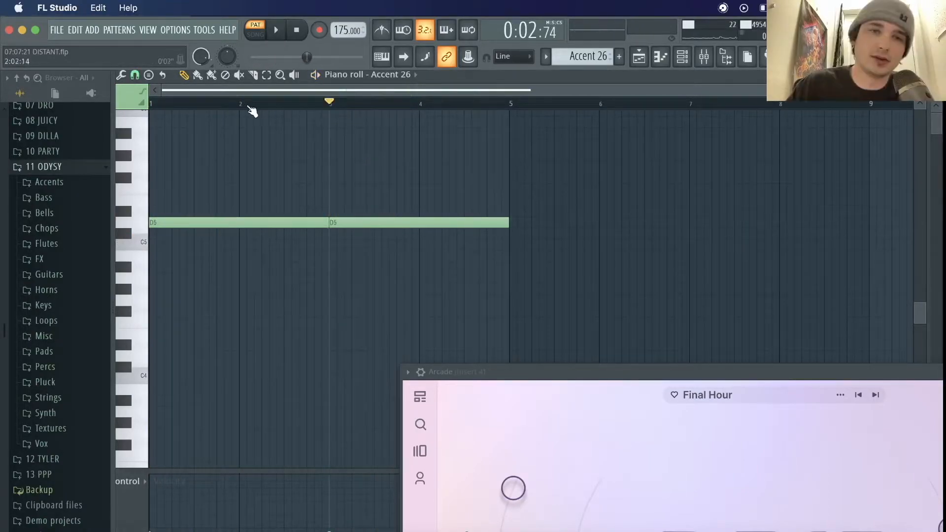
{"action": "left_click", "coordinate": [241, 104]}
{"action": "left_click", "coordinate": [153, 103]}
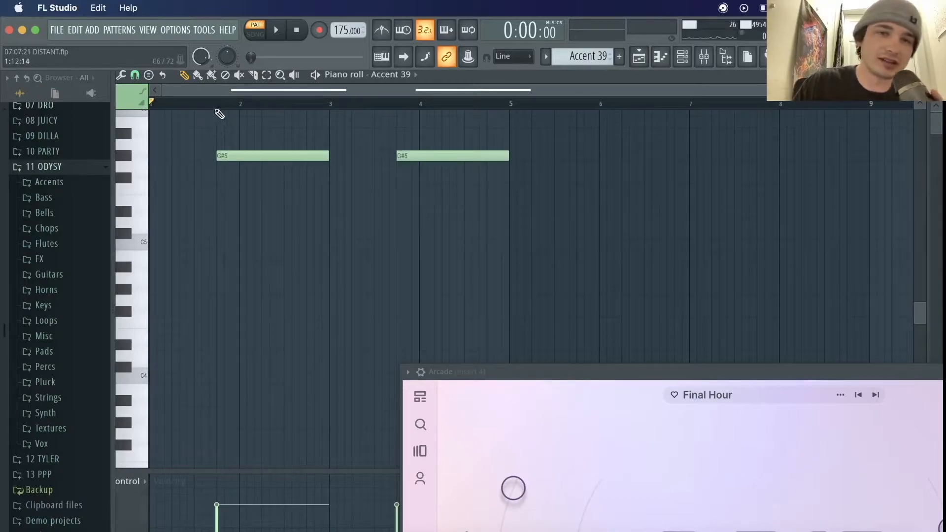
- Play back the Accent 39 pattern, cueing the playhead just before each of its two G#5 notes
{"action": "left_click", "coordinate": [216, 105]}
{"action": "key", "text": "space"}
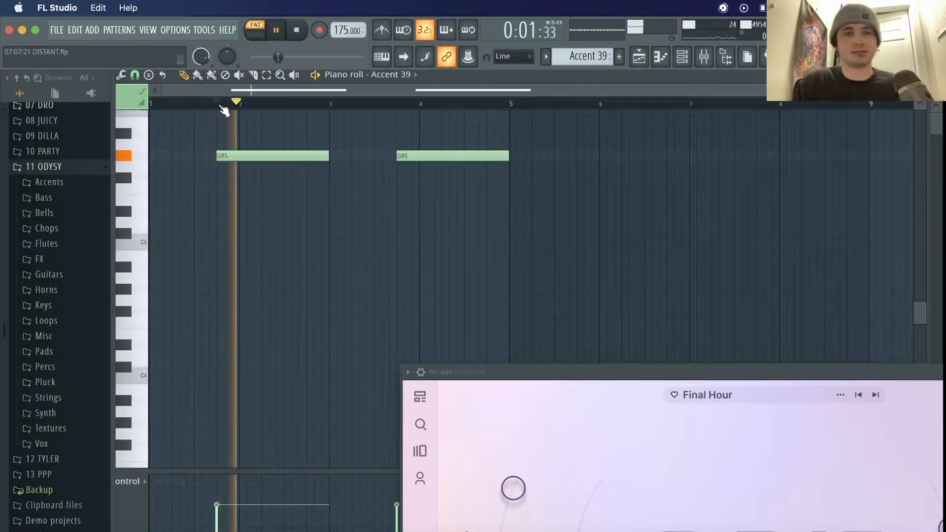
{"action": "left_click", "coordinate": [389, 103]}
{"action": "key", "text": "space"}
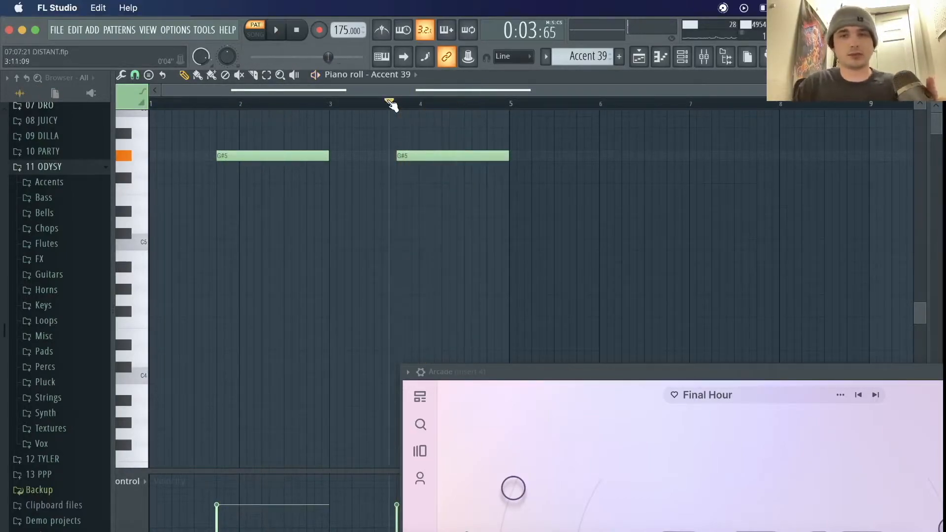
{"action": "left_click", "coordinate": [213, 104]}
{"action": "scroll", "coordinate": [213, 126], "scroll_direction": "up", "scroll_amount": 1}
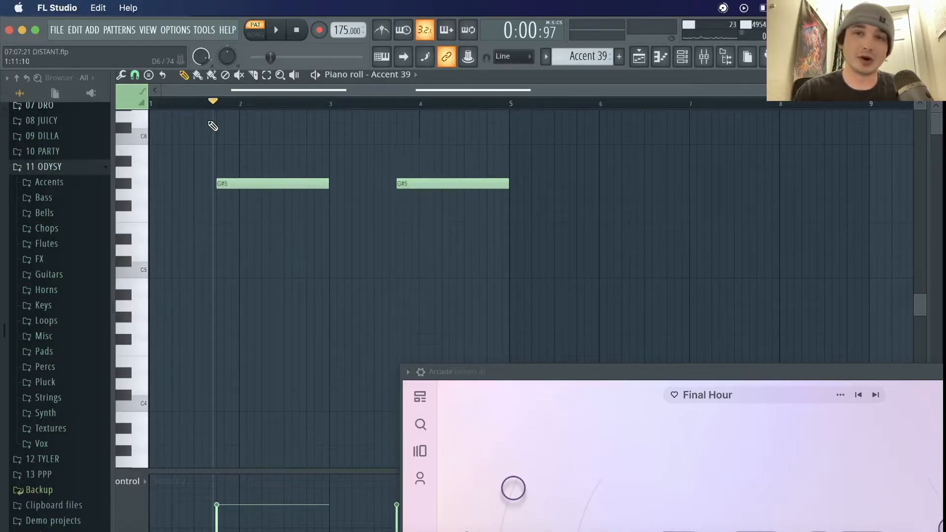
{"action": "key", "text": "space"}
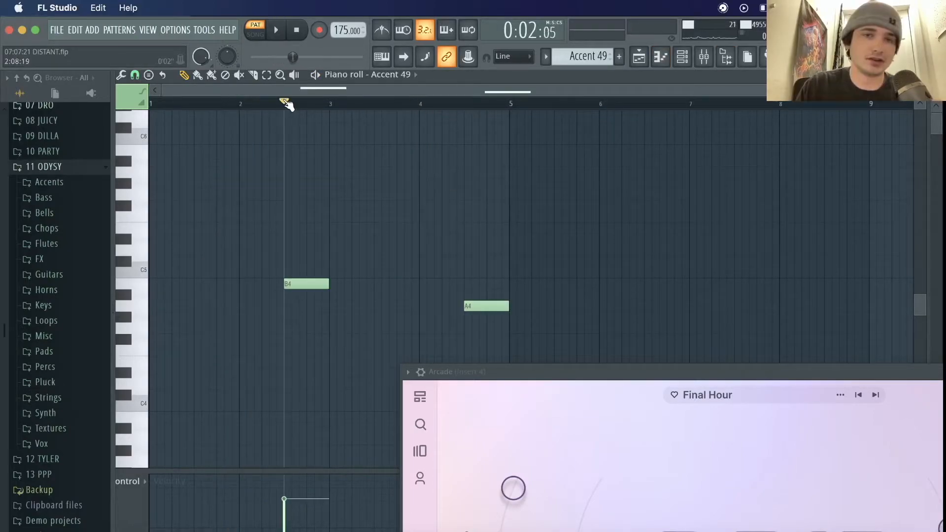
- Play back the Accent 49 pattern from its B4 note and cue the playhead just before the A4 note
{"action": "key", "text": "space"}
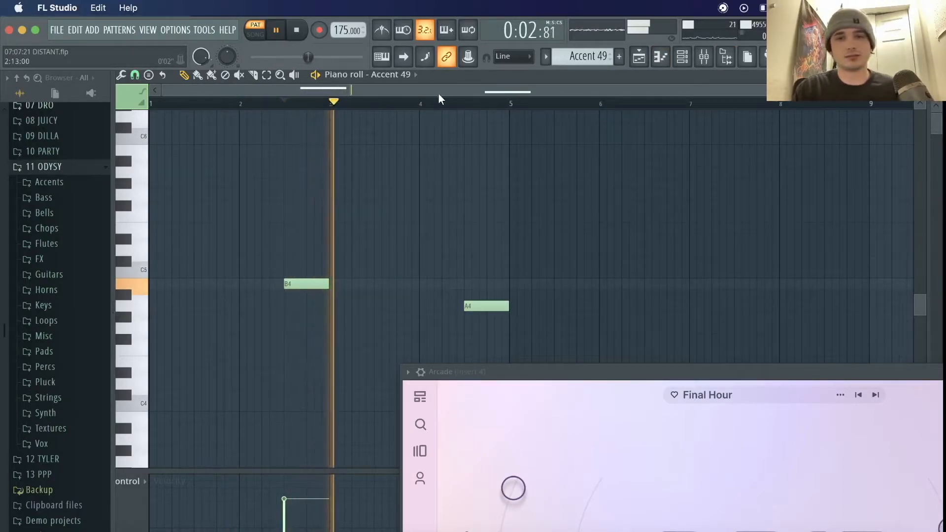
{"action": "key", "text": "space"}
{"action": "left_click", "coordinate": [453, 102]}
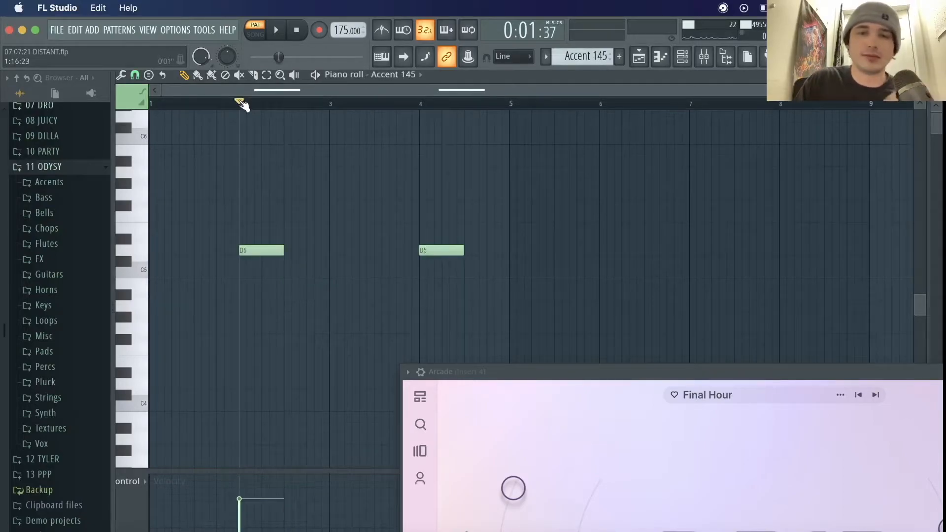
- Play back the Accent 145 pattern from bar 2 and the Pluck 14 chord pattern from its start
{"action": "key", "text": "space"}
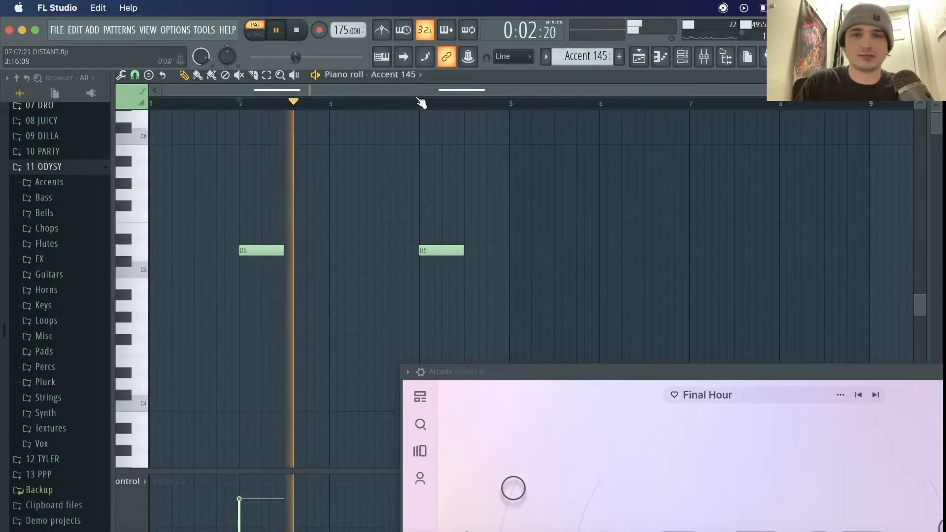
{"action": "key", "text": "space"}
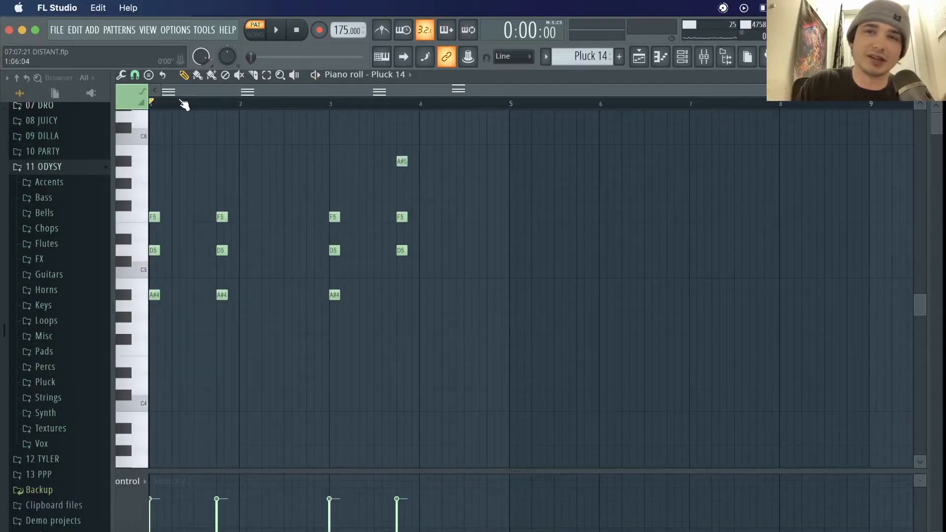
{"action": "key", "text": "space"}
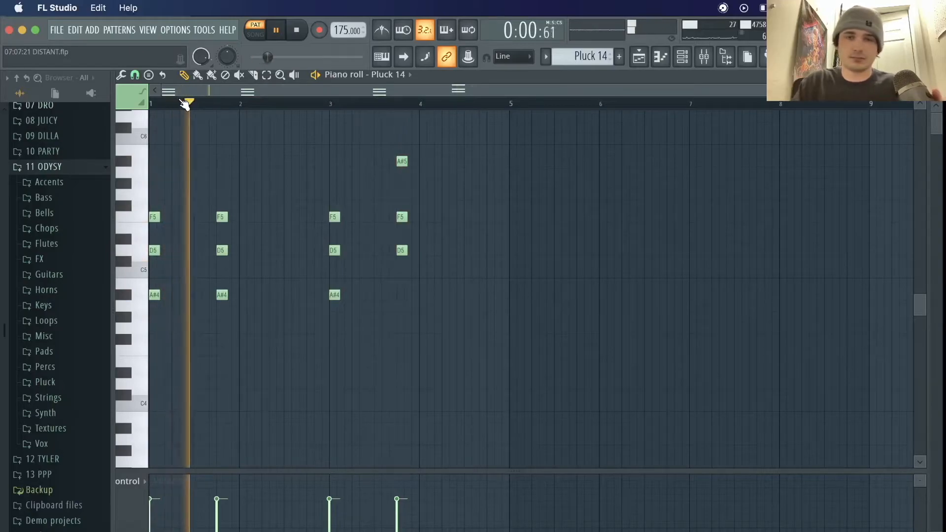
{"action": "key", "text": "space"}
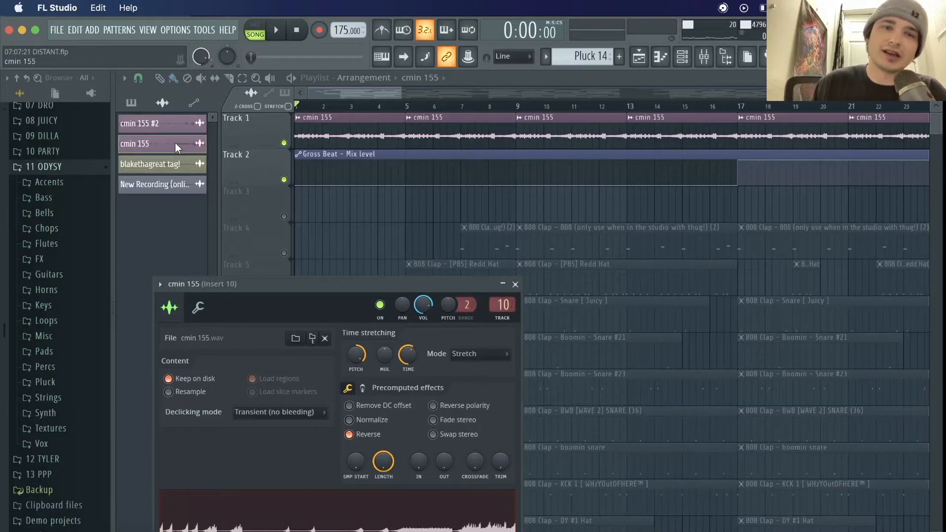
- Check the cmin 155 sample's pitch setting and view the Gross Beat effect on mixer insert 10
{"action": "left_click_drag", "start_coordinate": [356, 355], "coordinate": [359, 352]}
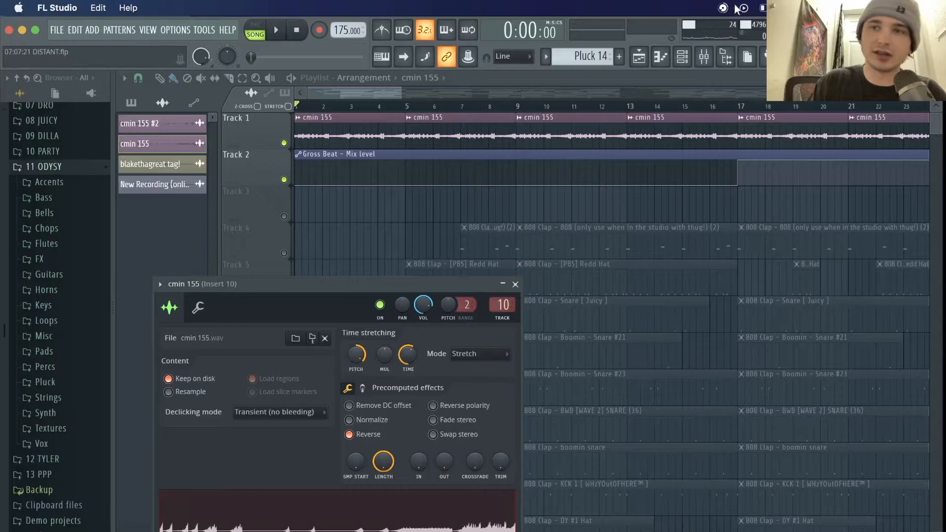
{"action": "left_click", "coordinate": [706, 58]}
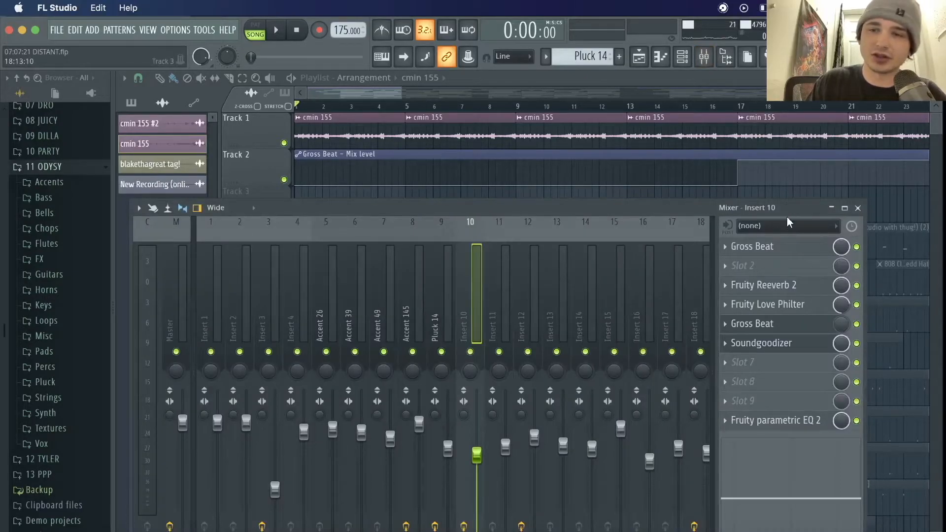
{"action": "left_click", "coordinate": [785, 248]}
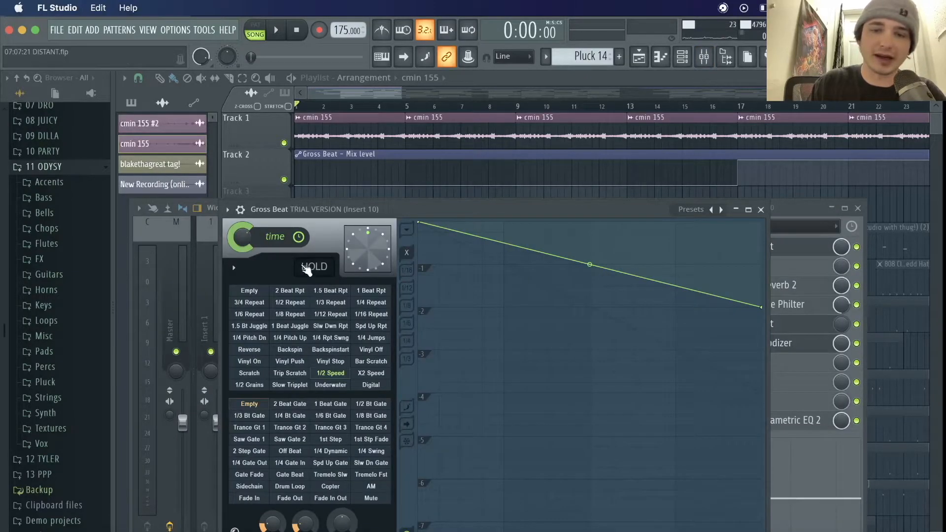
{"action": "left_click", "coordinate": [763, 210]}
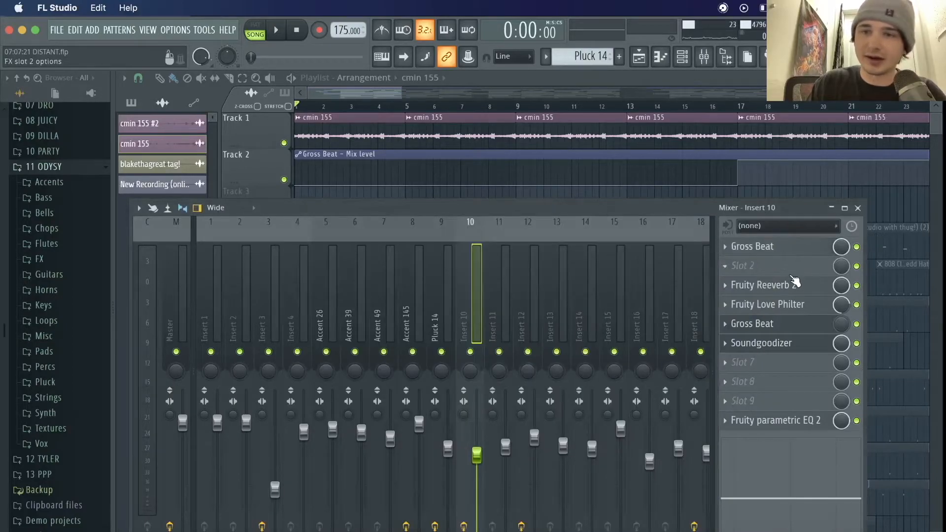
- Examine the Fruity Reeverb 2, Fruity Love Philter, Soundgoodizer and Fruity parametric EQ 2 settings on mixer insert 10
{"action": "left_click", "coordinate": [785, 285]}
{"action": "left_click", "coordinate": [783, 306]}
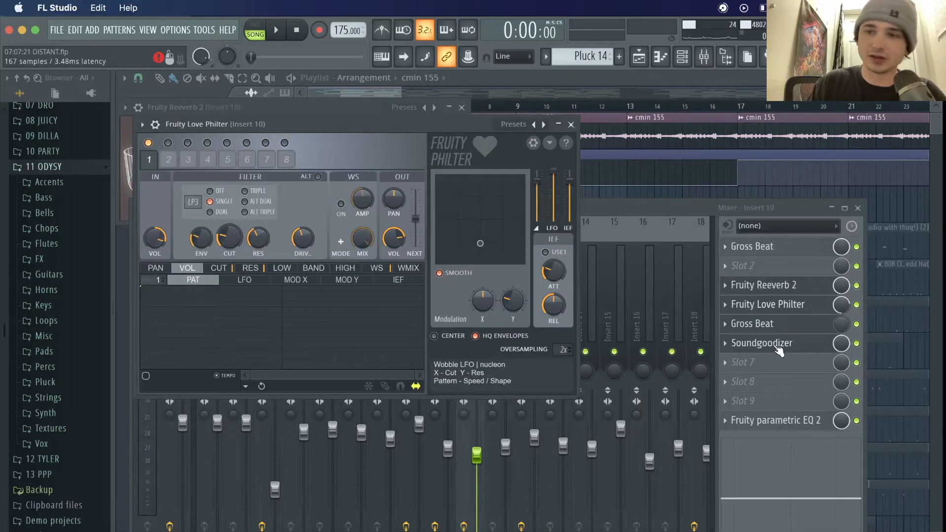
{"action": "left_click", "coordinate": [765, 348]}
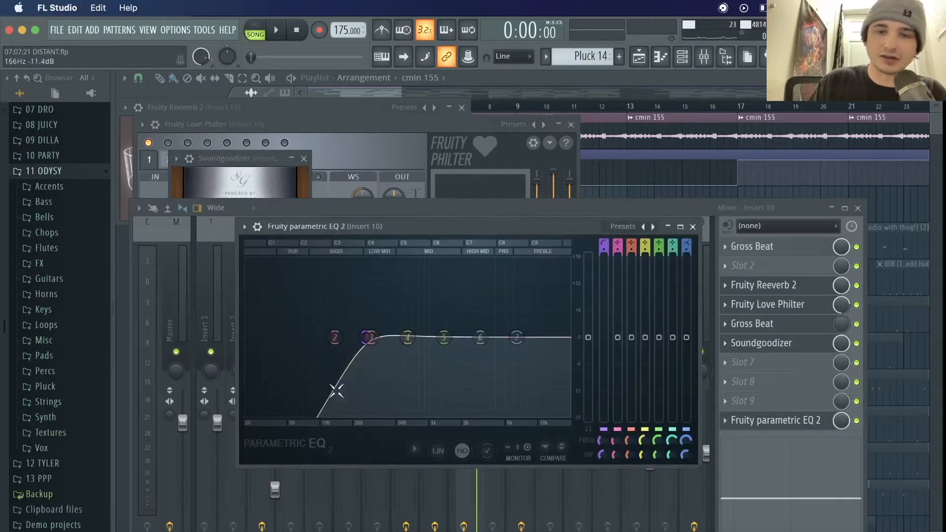
- Return to the playlist and play the soloed cmin 155 melody from the start of the song
{"action": "left_click", "coordinate": [478, 115]}
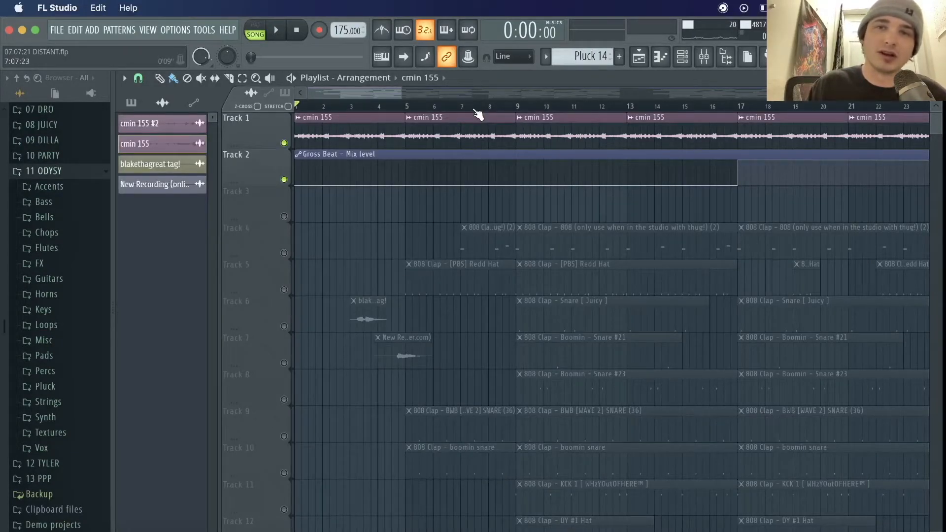
{"action": "key", "text": "space"}
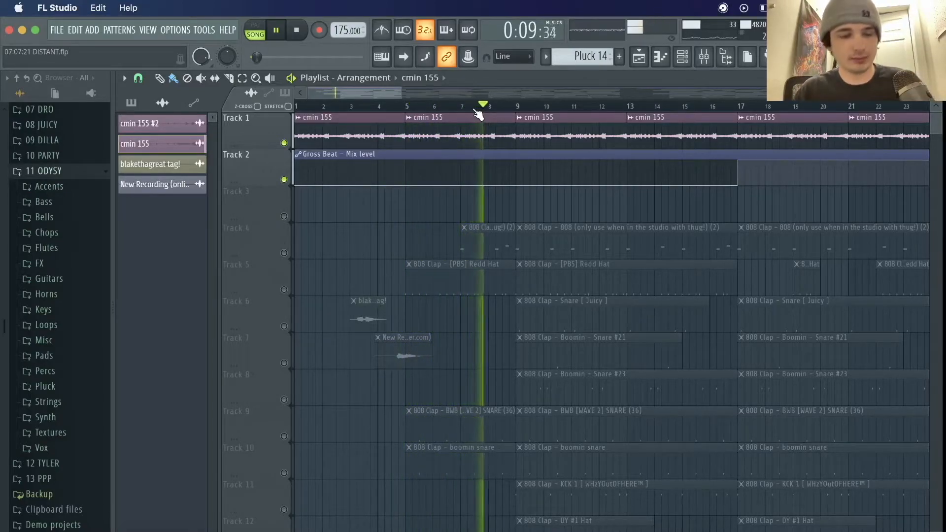
{"action": "key", "text": "space"}
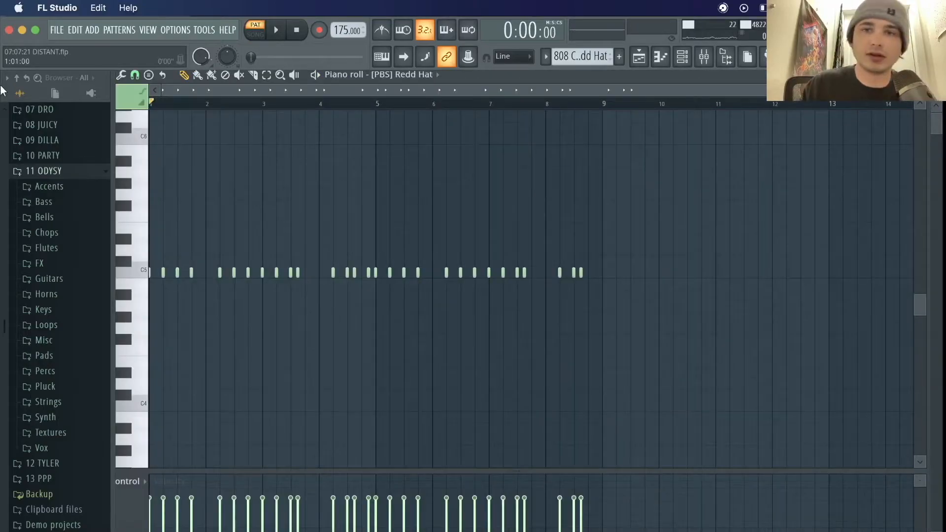
- Play back the Redd Hat pattern and the boomin snare pattern from their starts
{"action": "key", "text": "space"}
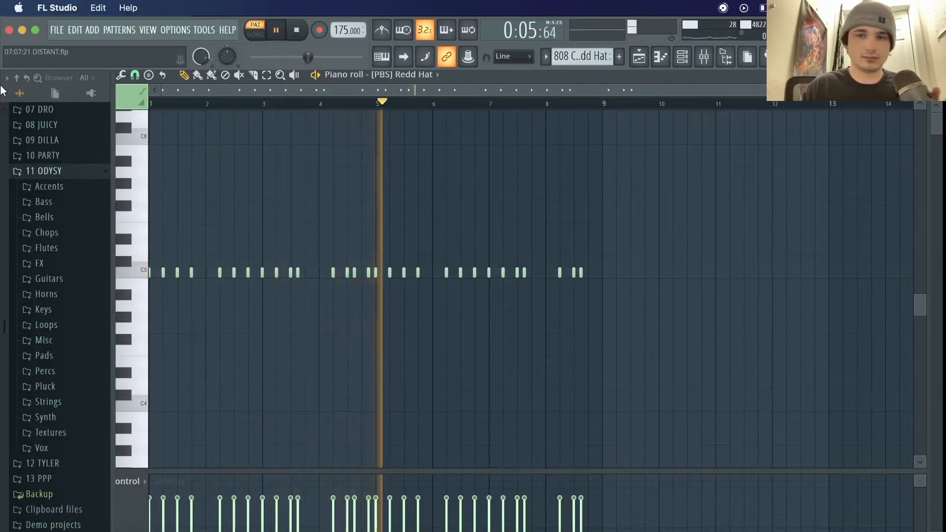
{"action": "key", "text": "space"}
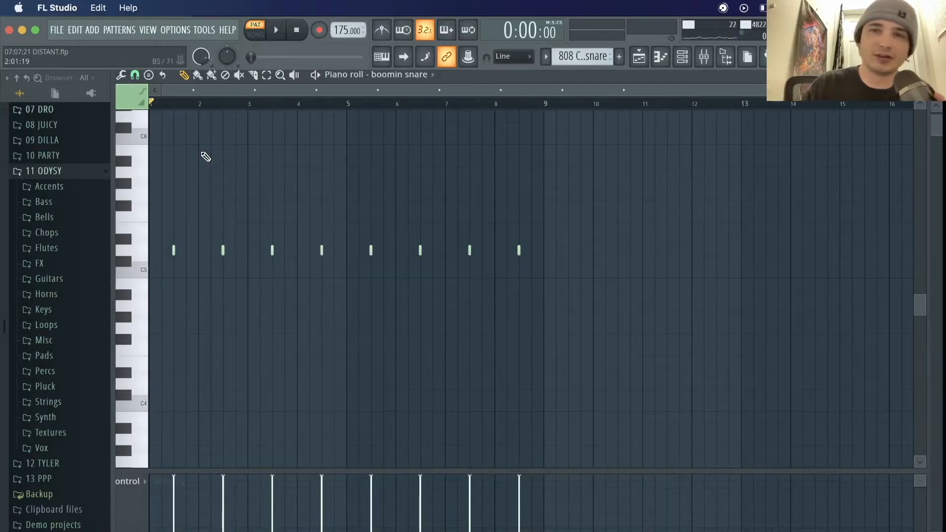
{"action": "key", "text": "space"}
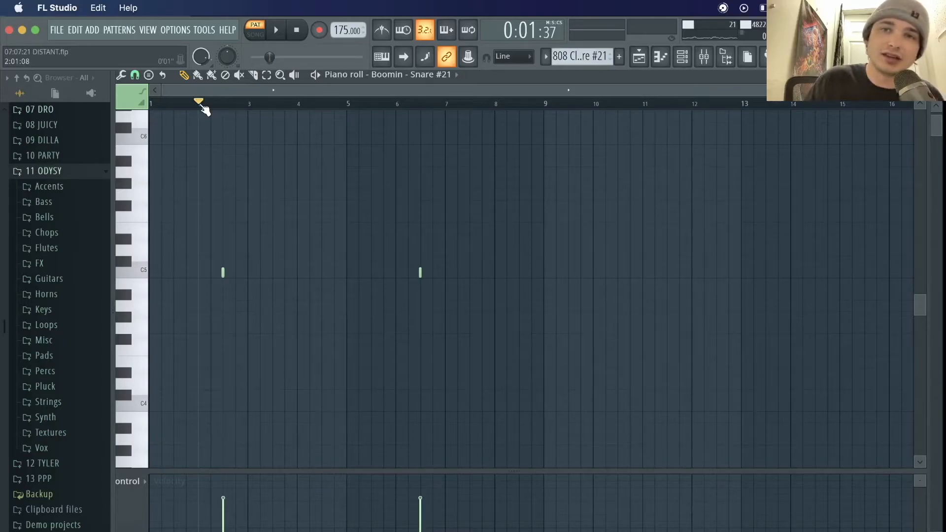
- Audition both hits of the Boomin - Snare #21 pattern, plus the Snare [ Juicy ] pattern from just before bar 3
{"action": "key", "text": "space"}
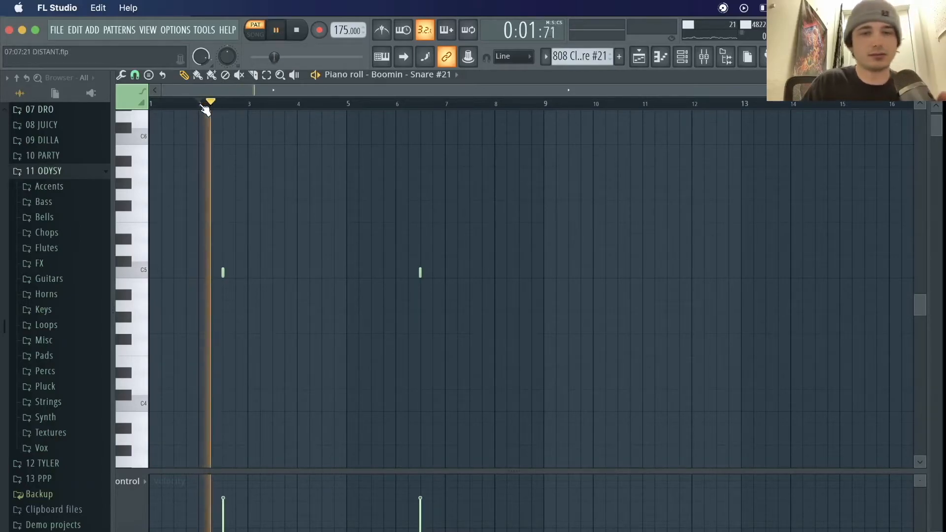
{"action": "left_click", "coordinate": [421, 104]}
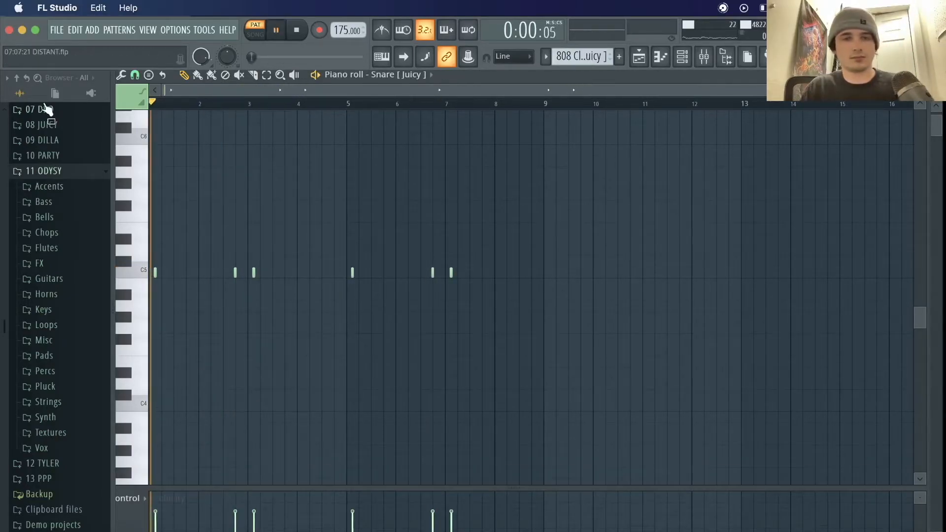
{"action": "left_click", "coordinate": [233, 104]}
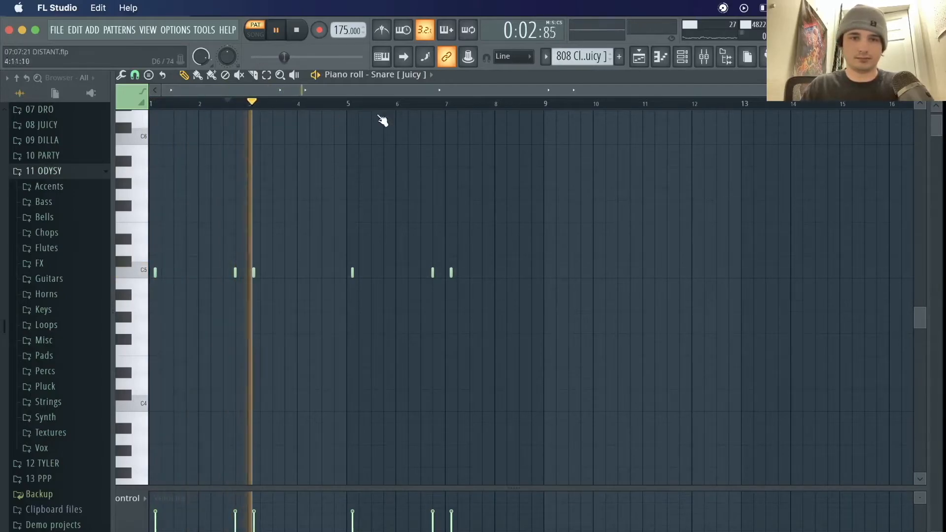
- Play back the Boomin - Snare #23 pattern from just before bar 2 and from the middle of bar 3
{"action": "left_click", "coordinate": [189, 104]}
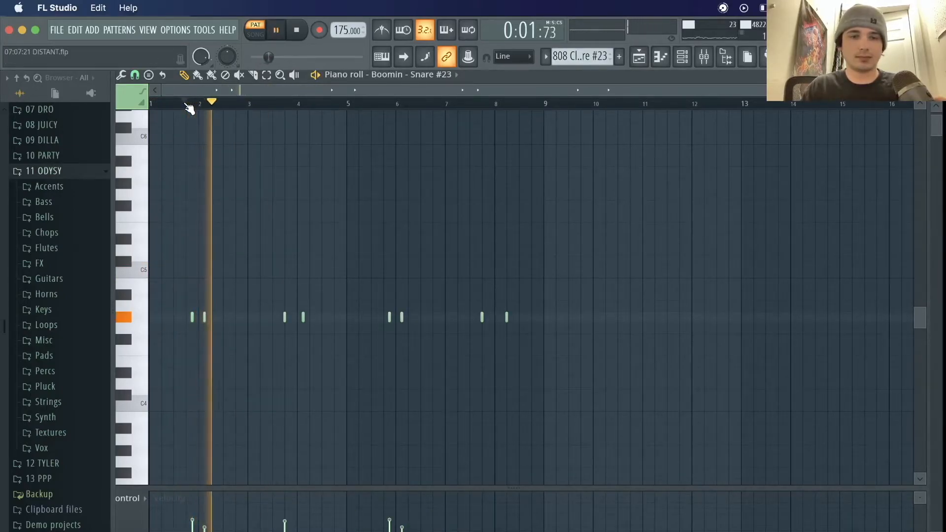
{"action": "left_click", "coordinate": [276, 105]}
{"action": "key", "text": "space"}
- Enlarge the velocity lane of the Boomin - Snare #23 pattern to examine its hit velocities during playback
{"action": "scroll", "coordinate": [306, 296], "scroll_direction": "down", "scroll_amount": 3}
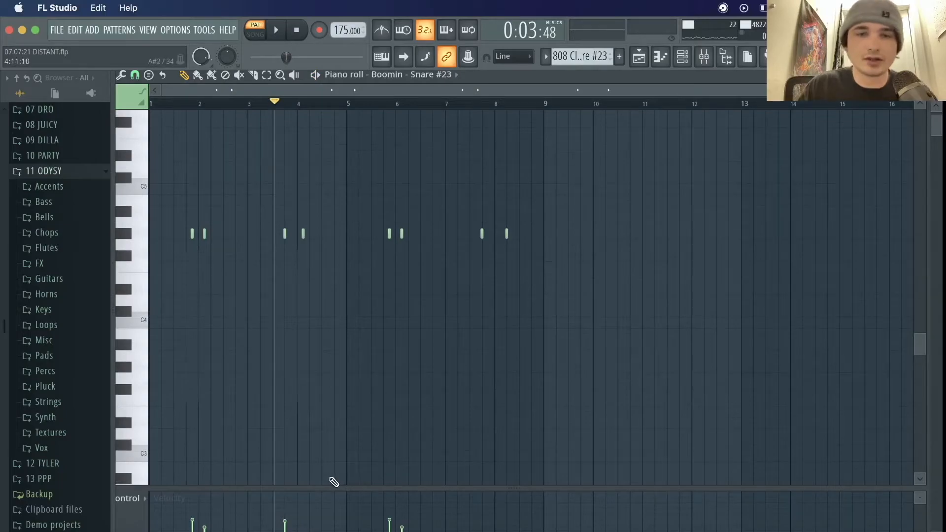
{"action": "left_click_drag", "start_coordinate": [324, 486], "coordinate": [306, 296]}
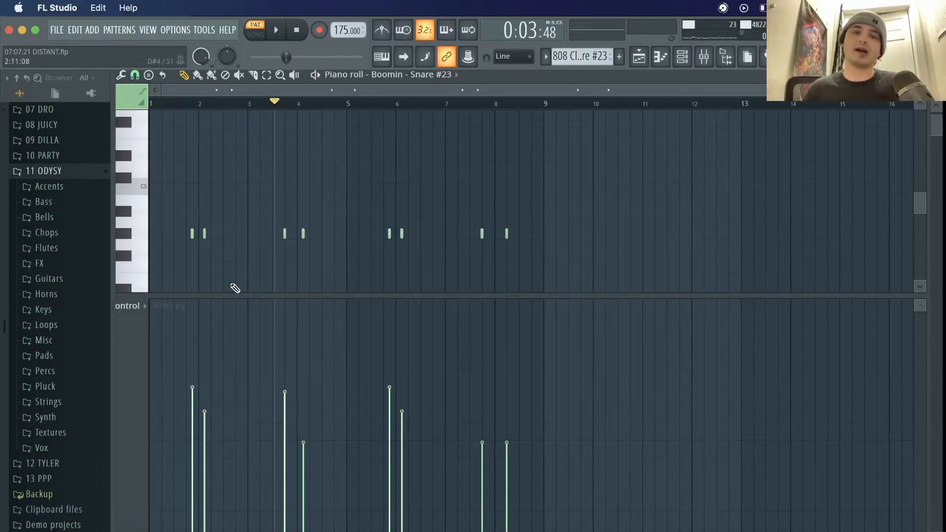
{"action": "key", "text": "space"}
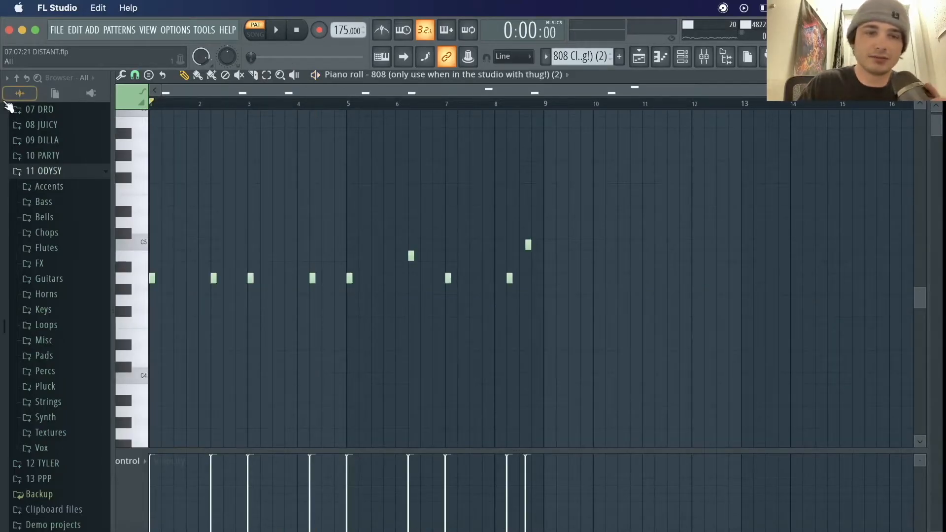
- Play back the 808 pattern and the KCK 1 kick pattern from their starts
{"action": "key", "text": "space"}
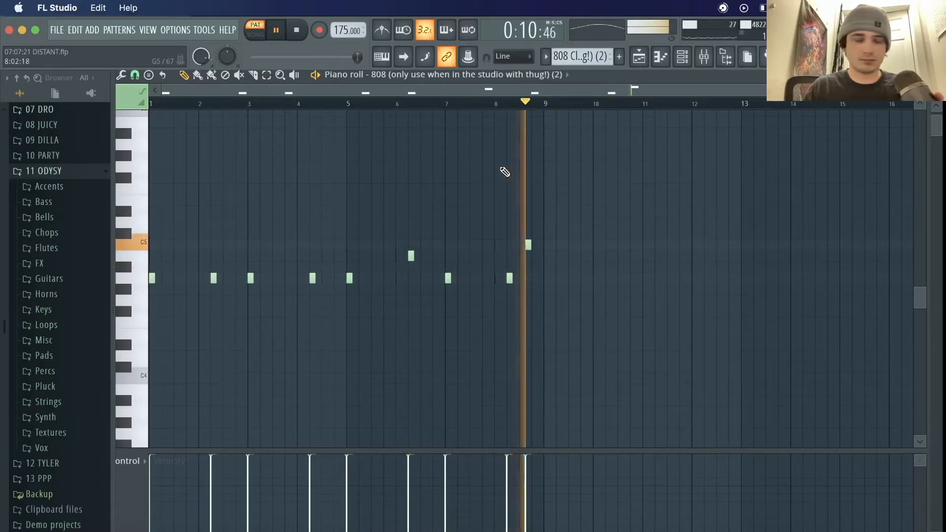
{"action": "key", "text": "space"}
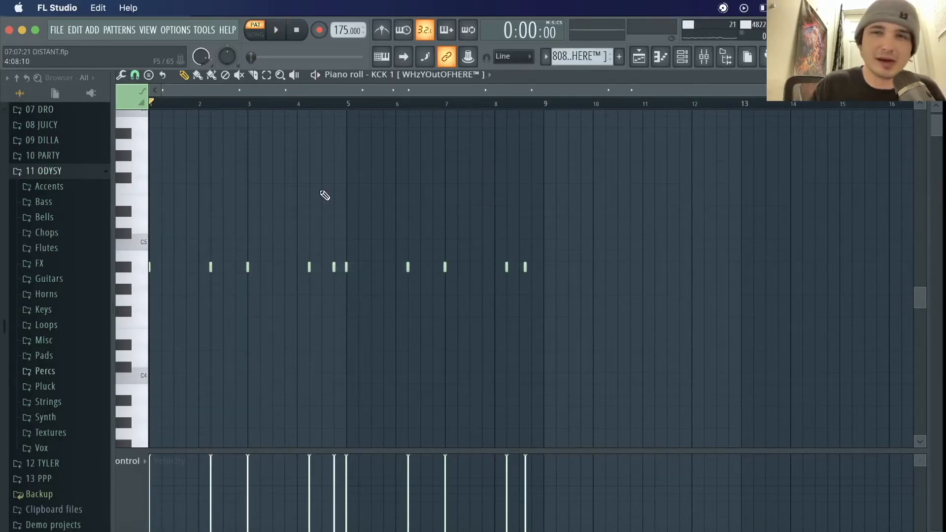
{"action": "key", "text": "space"}
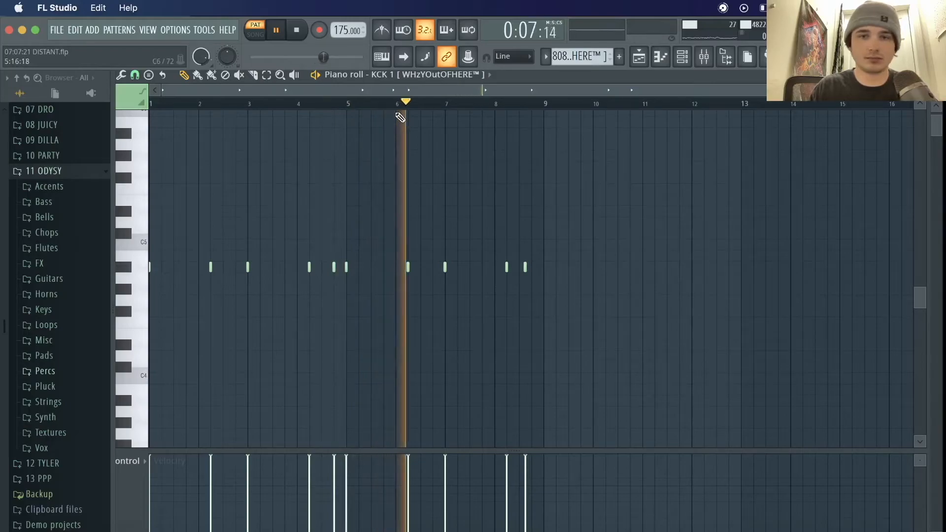
{"action": "key", "text": "space"}
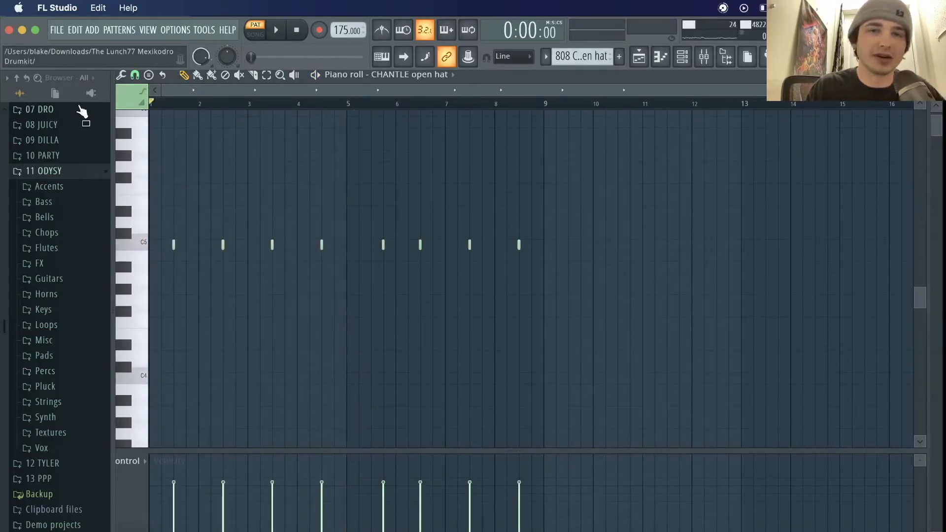
- Audition the CHANTLE open hat pattern, the first two OH 2 hits and the [AEVY] Explosion pattern
{"action": "key", "text": "space"}
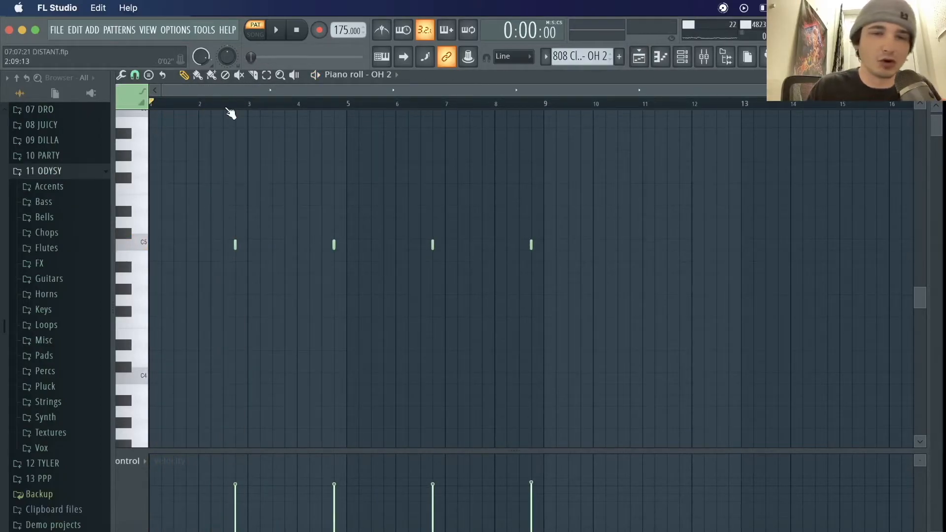
{"action": "left_click", "coordinate": [227, 106]}
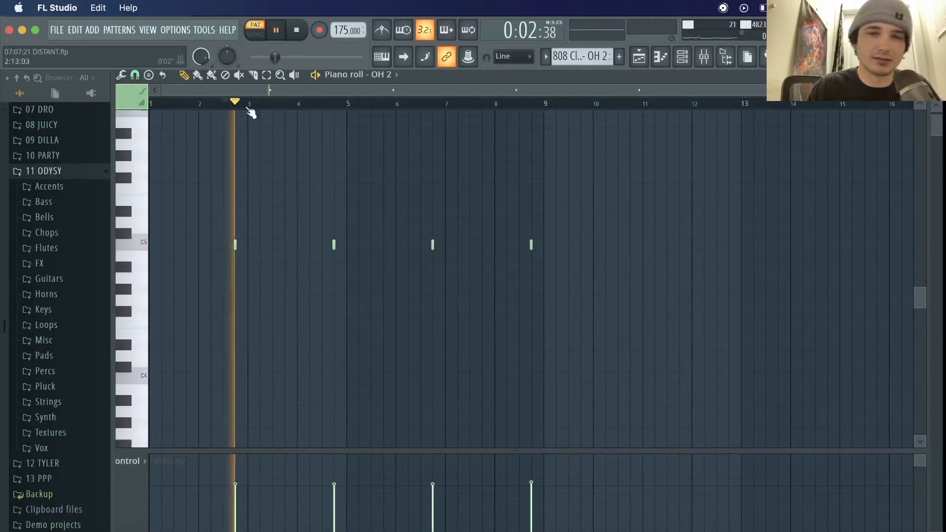
{"action": "left_click", "coordinate": [335, 106]}
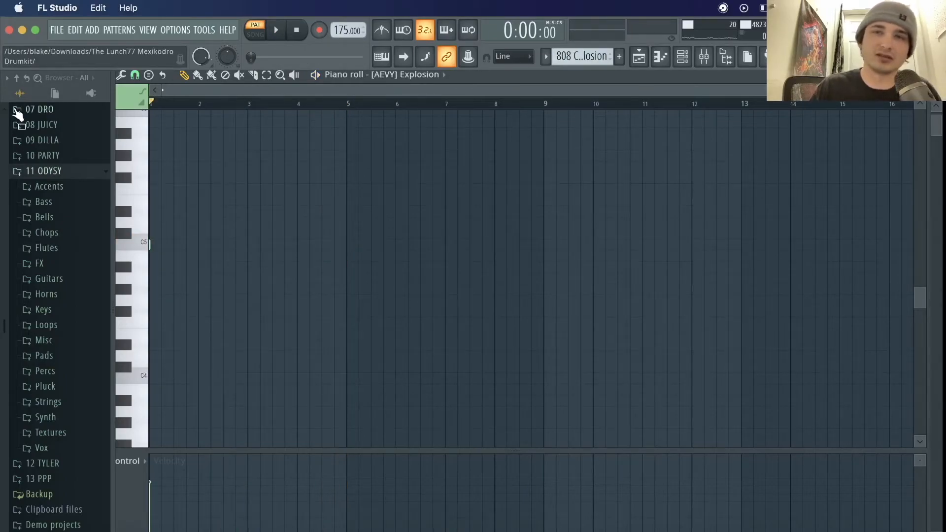
{"action": "key", "text": "space"}
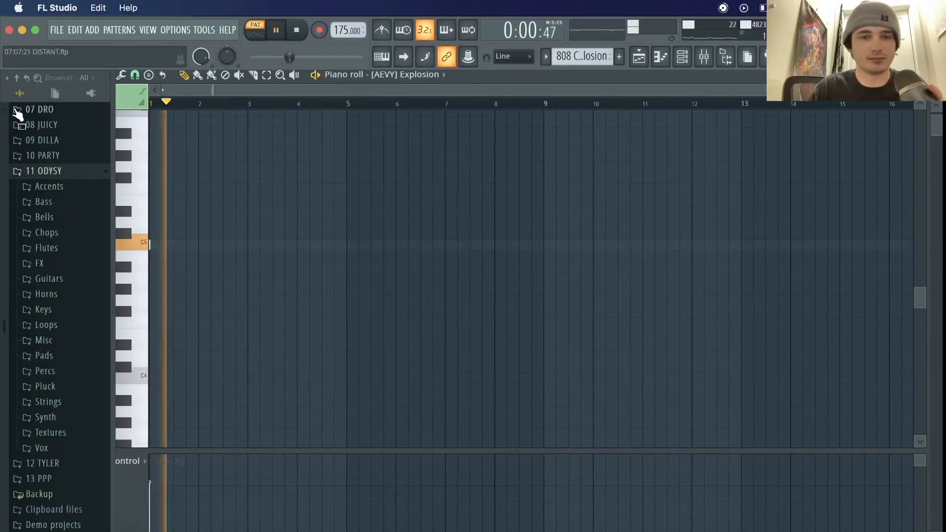
{"action": "key", "text": "space"}
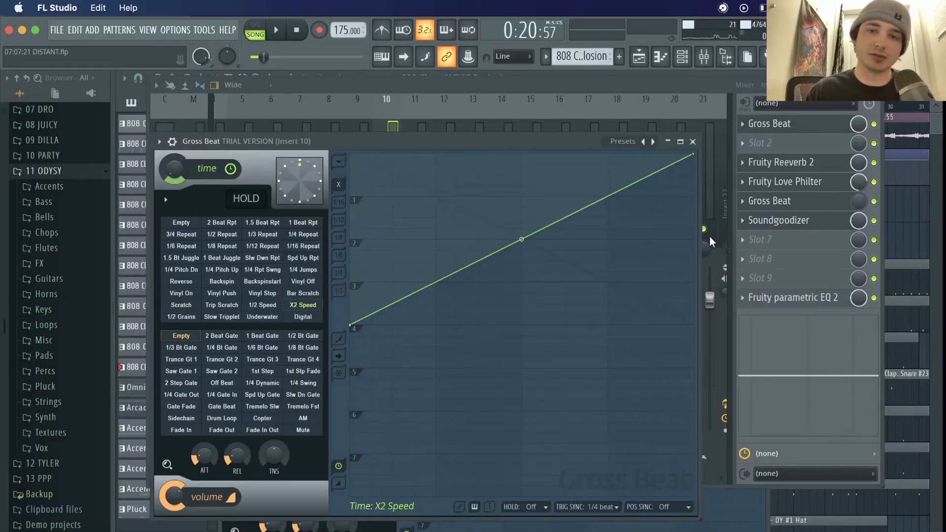
- Play the song with the Gross Beat effect on mixer insert 10 in view and return to the playlist
{"action": "key", "text": "space"}
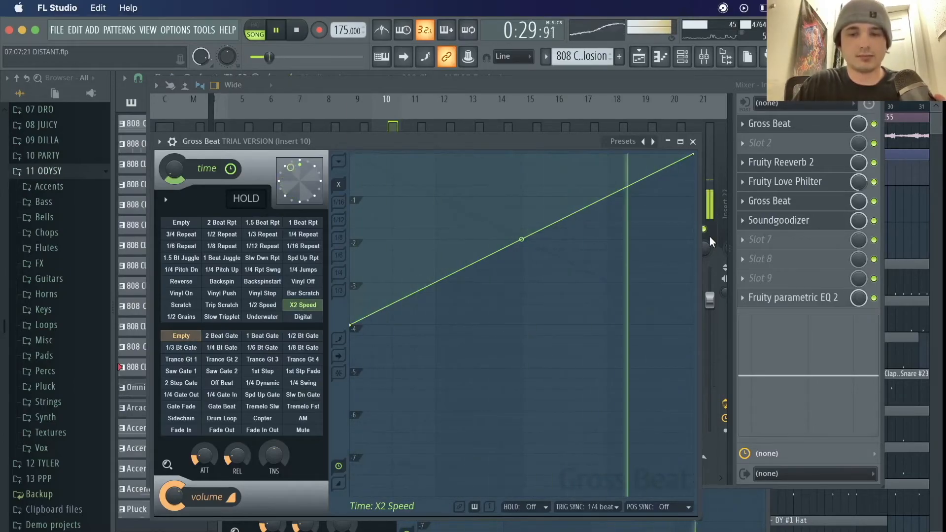
{"action": "key", "text": "space"}
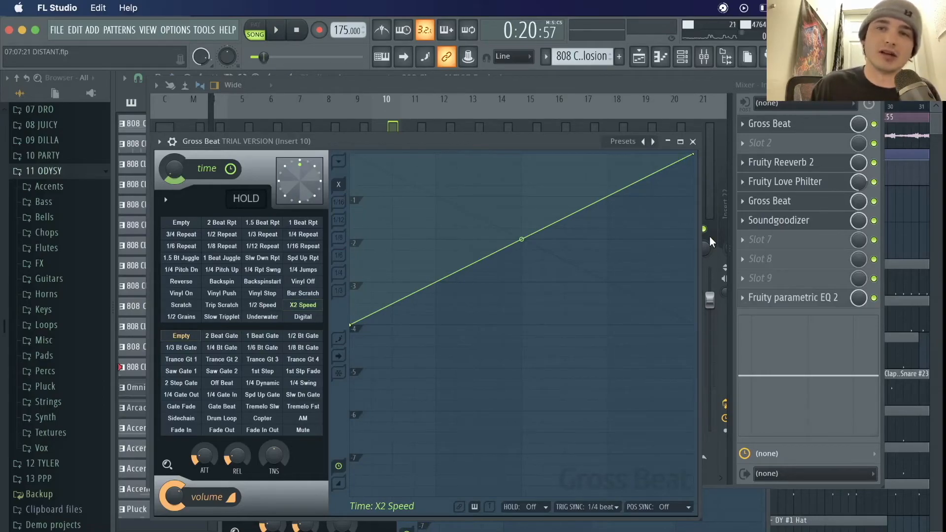
{"action": "key", "text": "F5"}
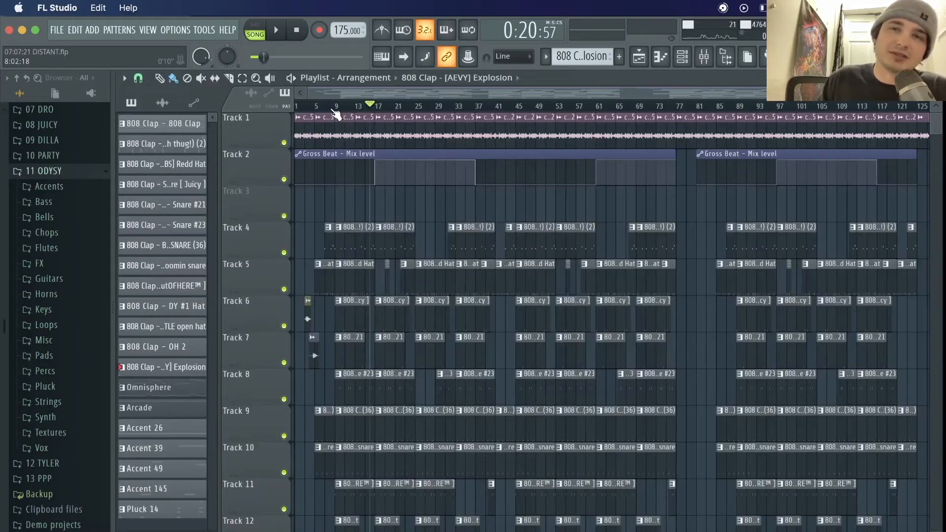